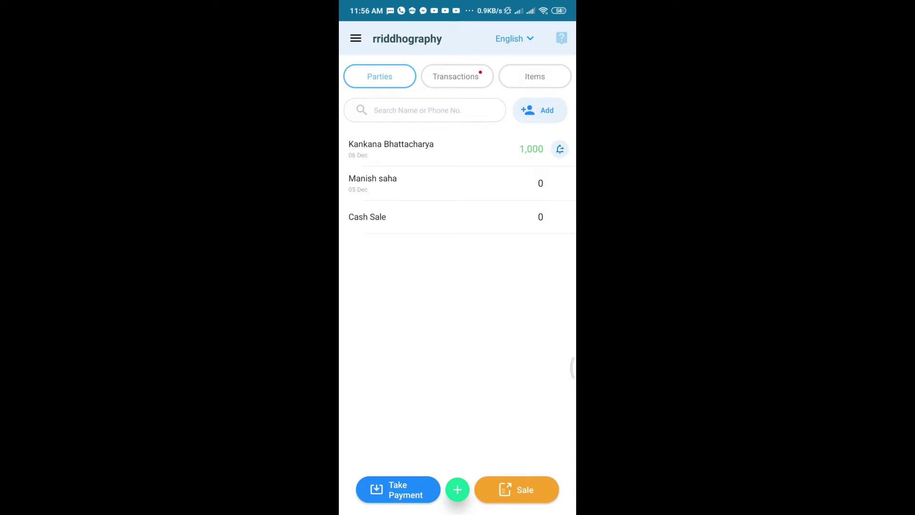
left_click(516, 490)
key("Escape")
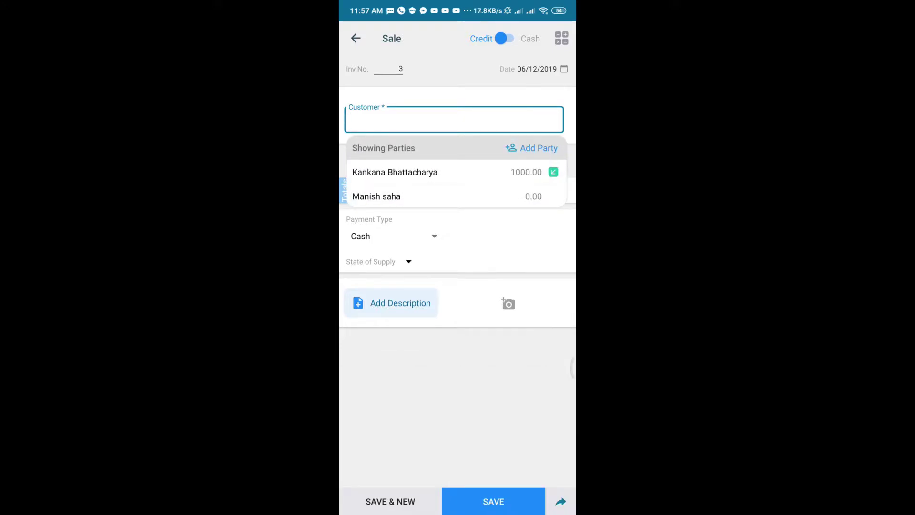
left_click(454, 119)
type("আ")
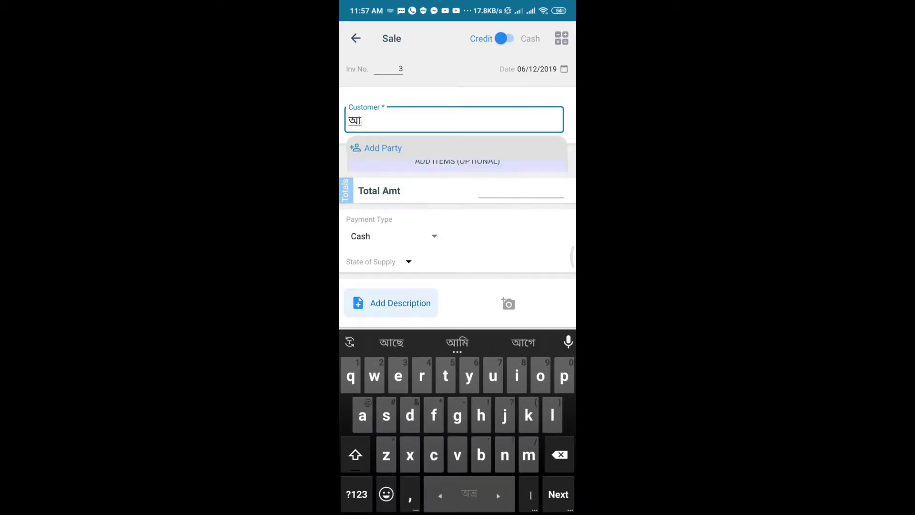
type("ni")
key("BackSpace")
key("BackSpace")
type("ল")
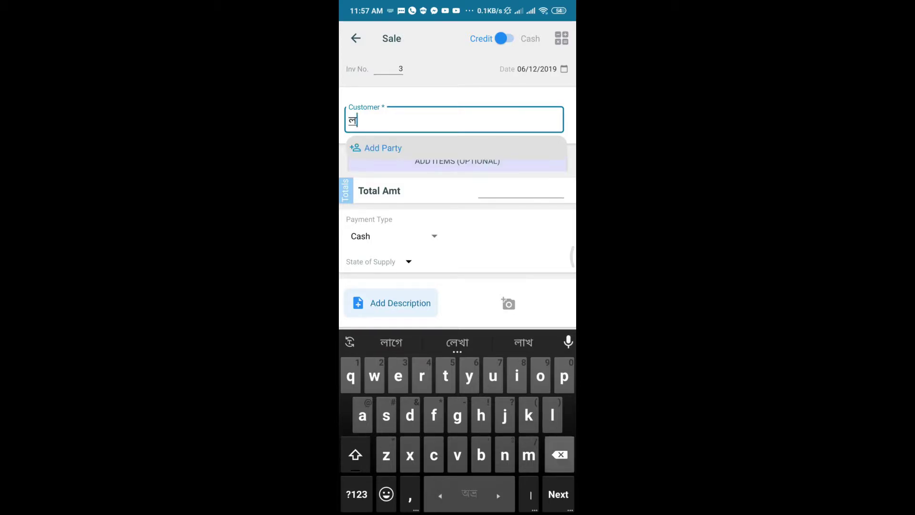
key("BackSpace")
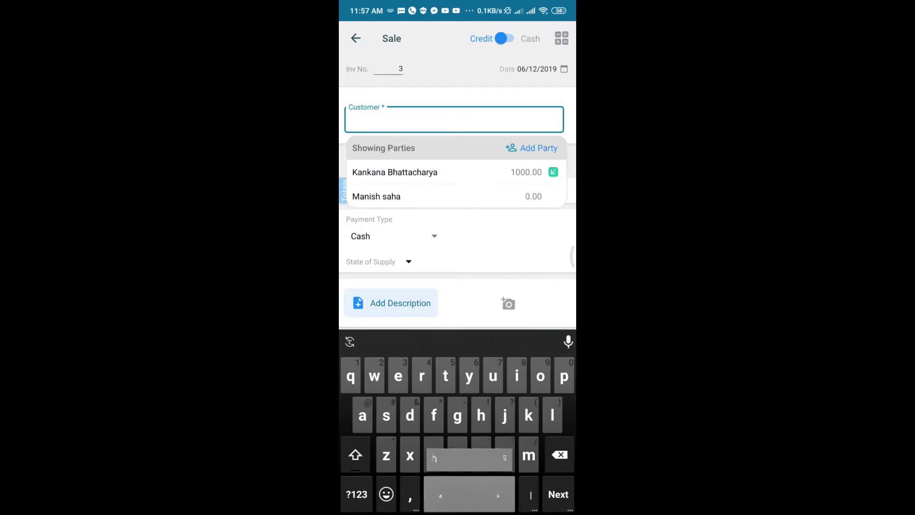
left_click(469, 494)
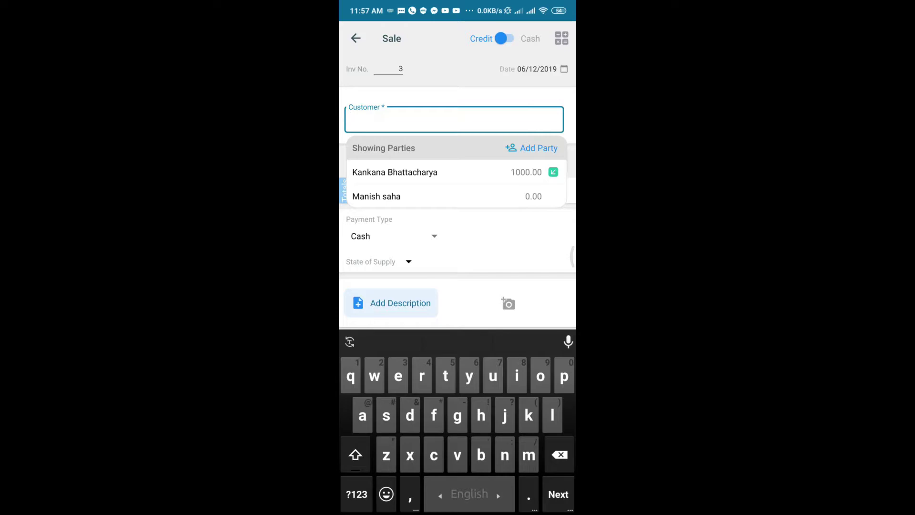
type("an")
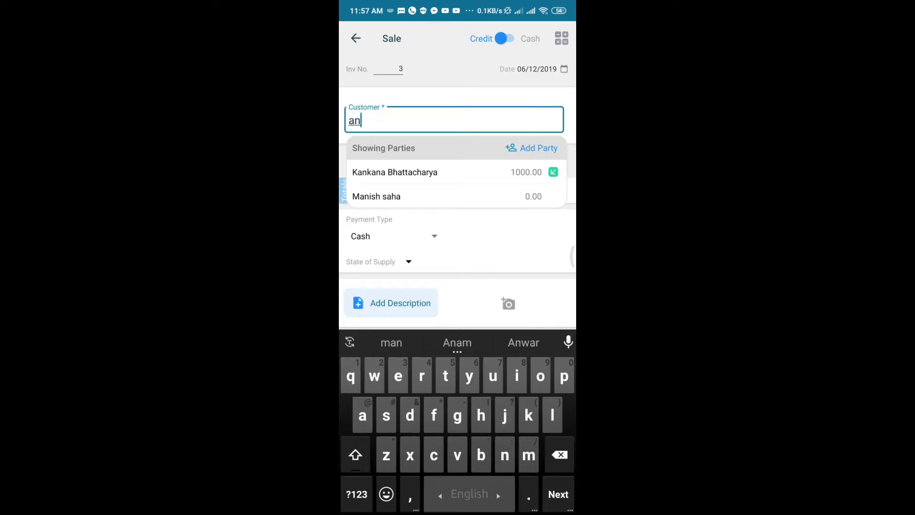
type("irban ")
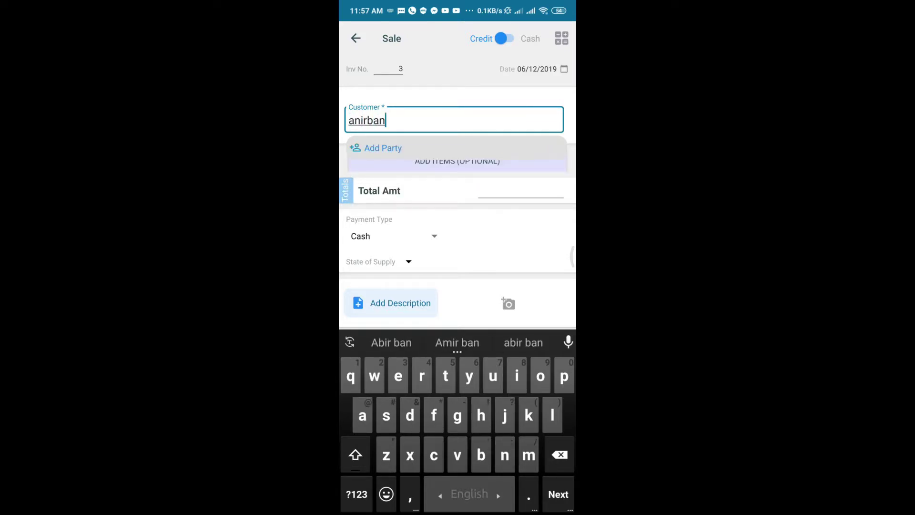
type("biswa")
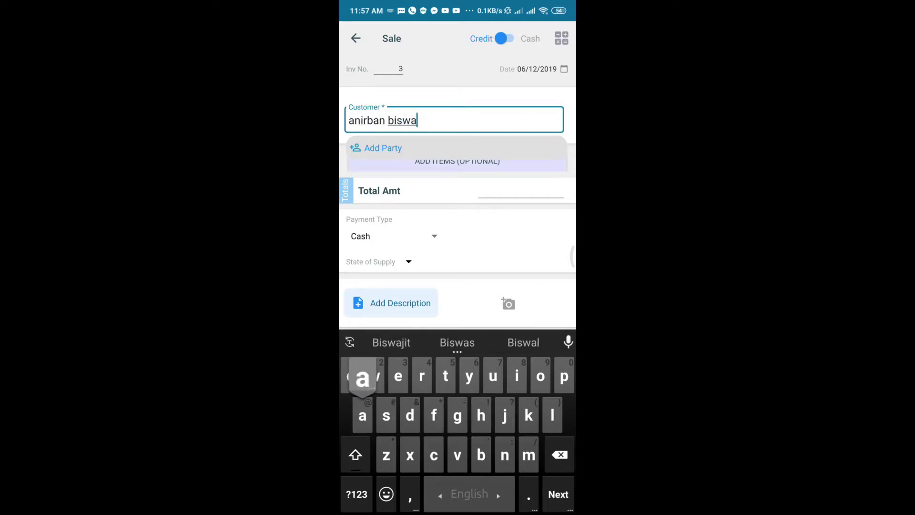
type("s")
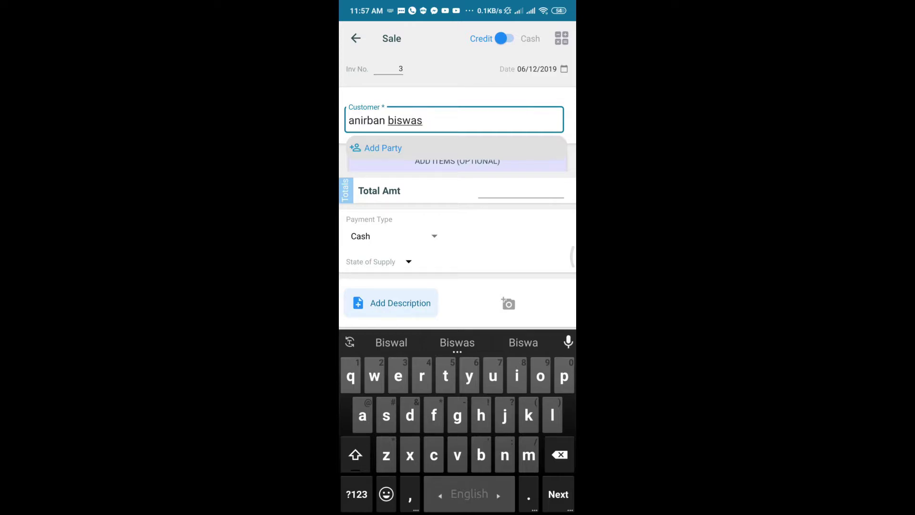
key("Escape")
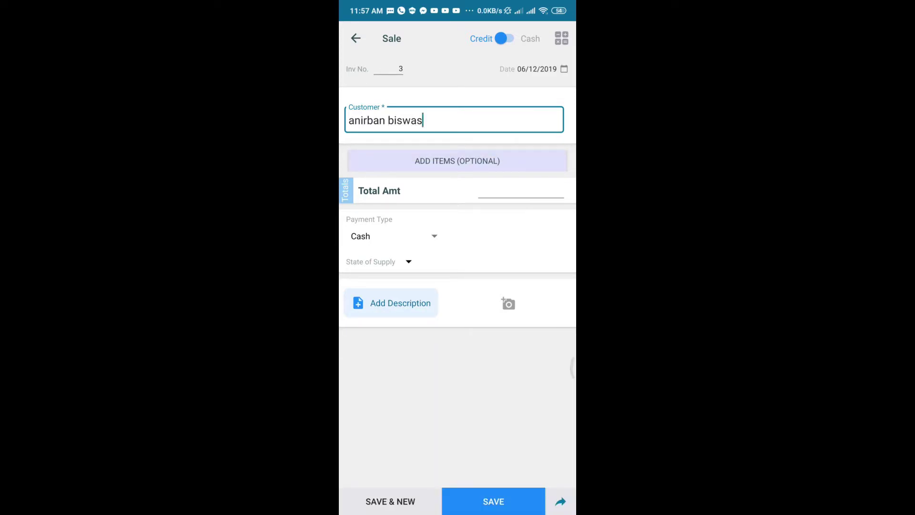
Switch the invoice from Credit to Cash and enter a total amount of 100
left_click(503, 39)
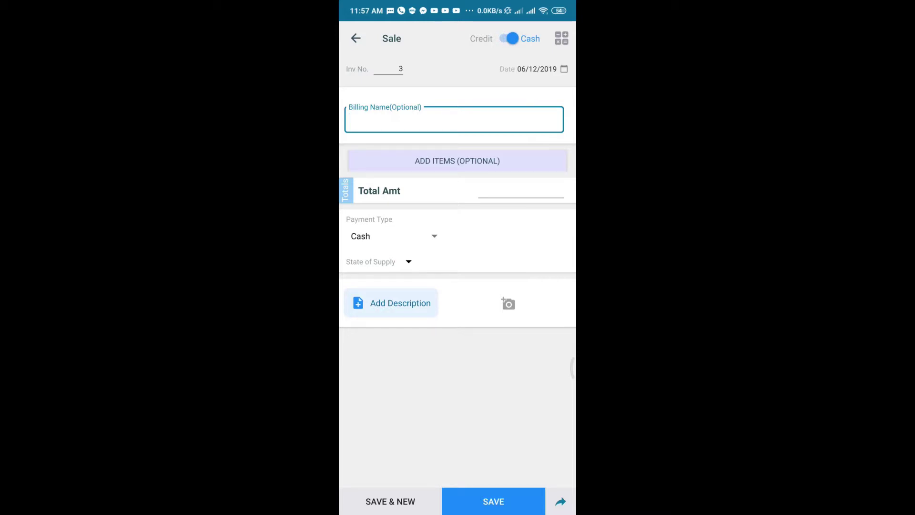
left_click(520, 190)
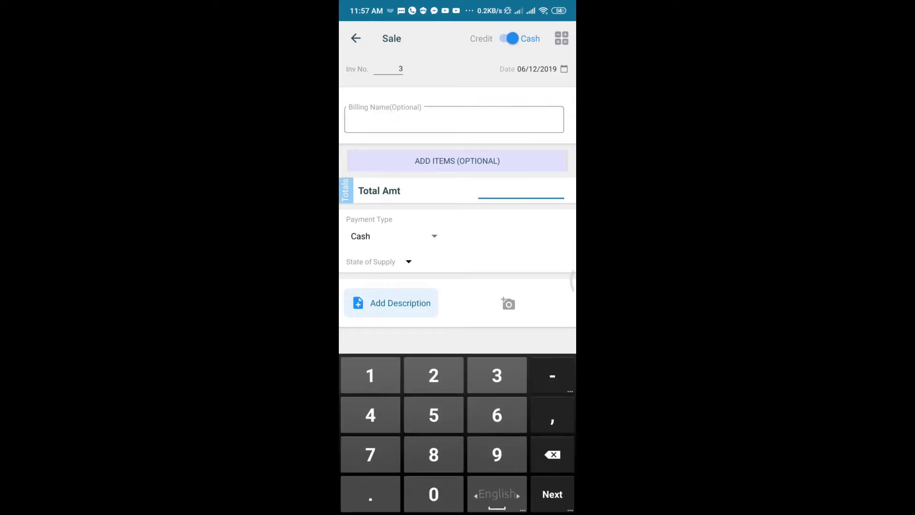
left_click(370, 375)
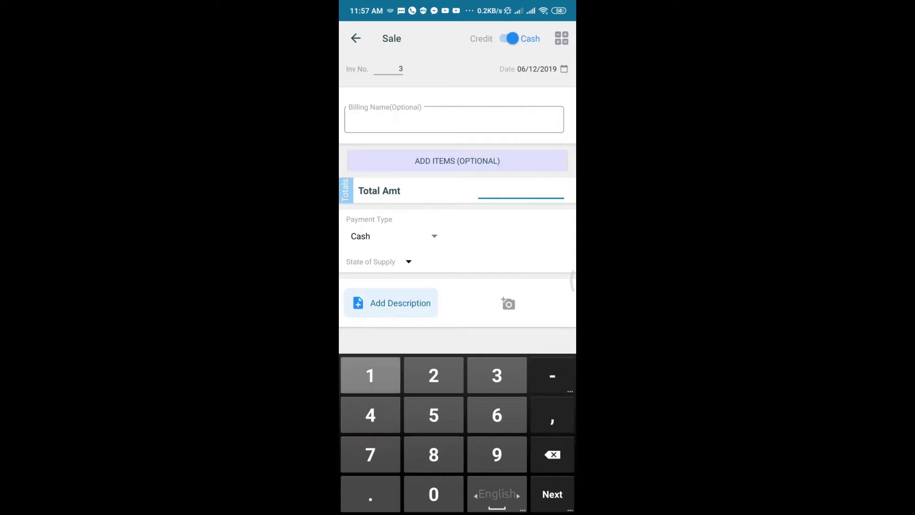
type("1")
left_click(433, 494)
type("00")
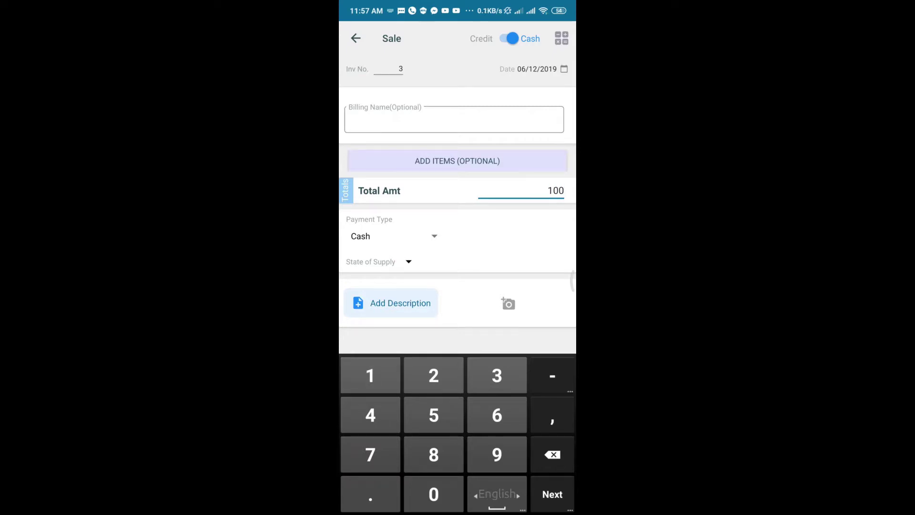
key("Escape")
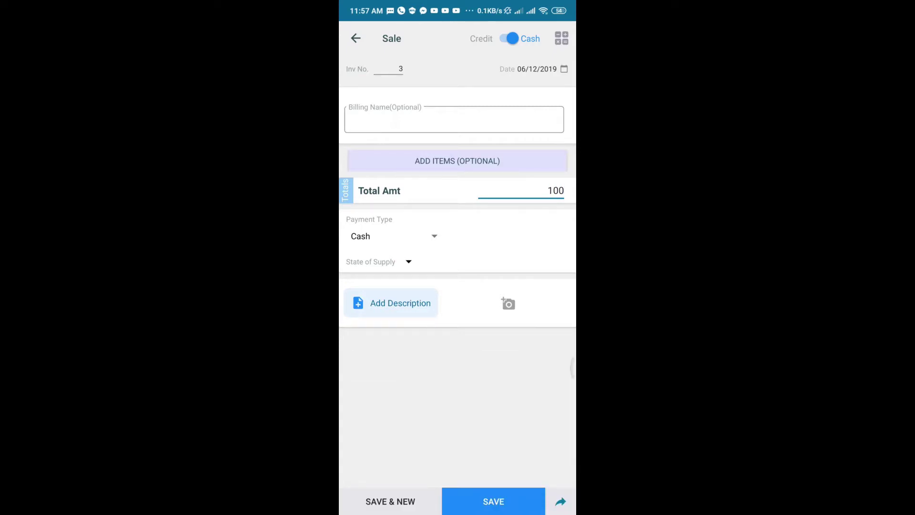
left_click(391, 302)
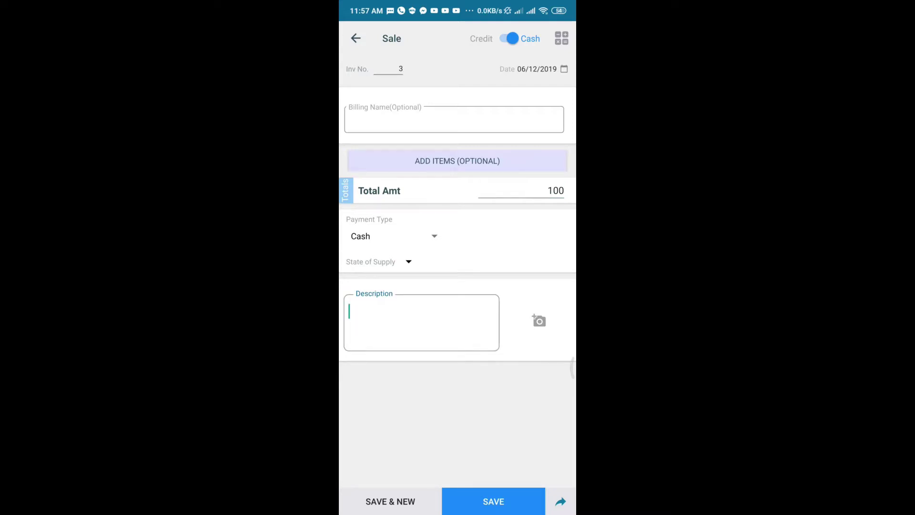
left_click(454, 120)
type("A")
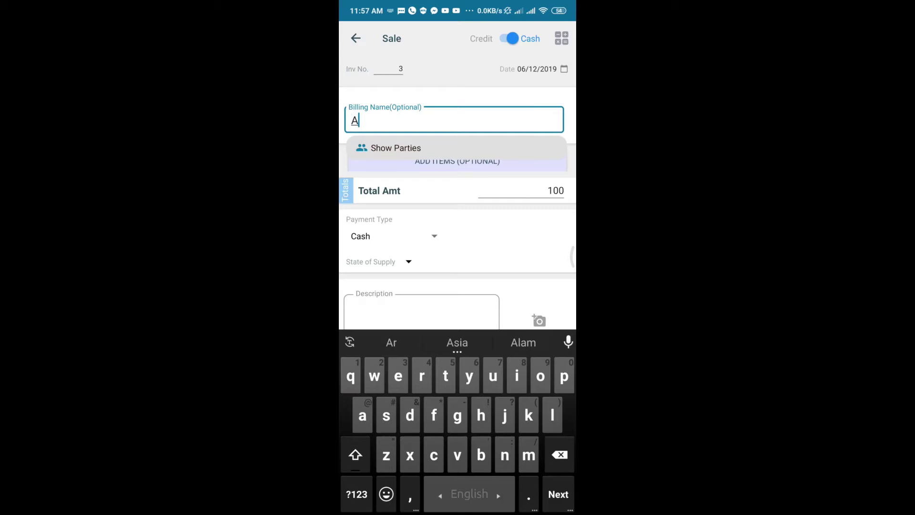
type("nirban ")
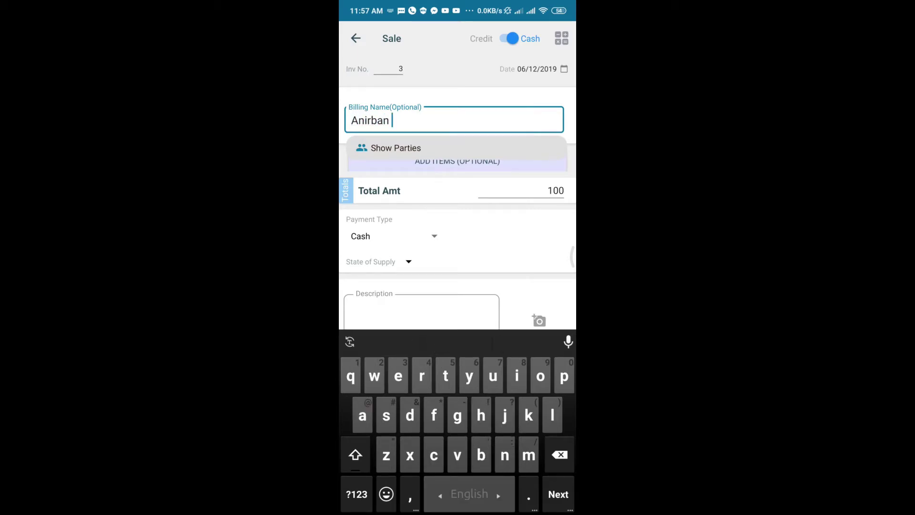
type("biswas")
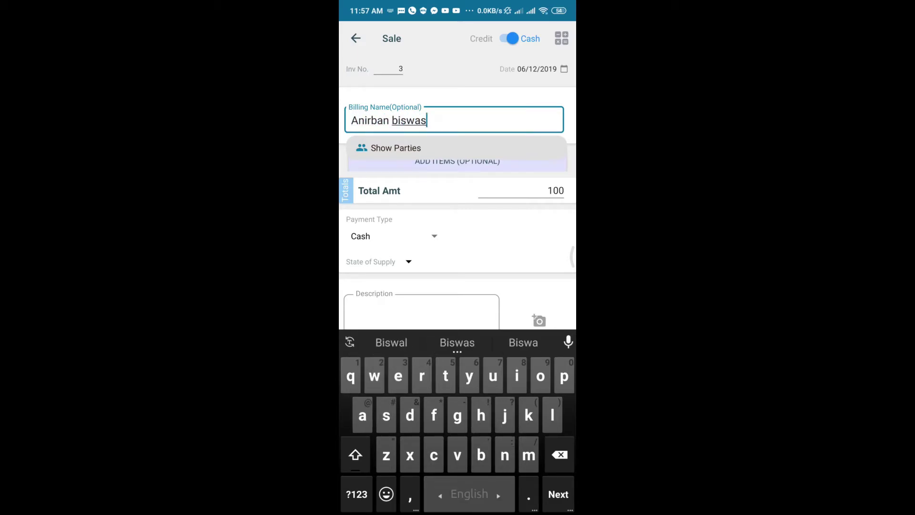
key("Escape")
left_click(421, 322)
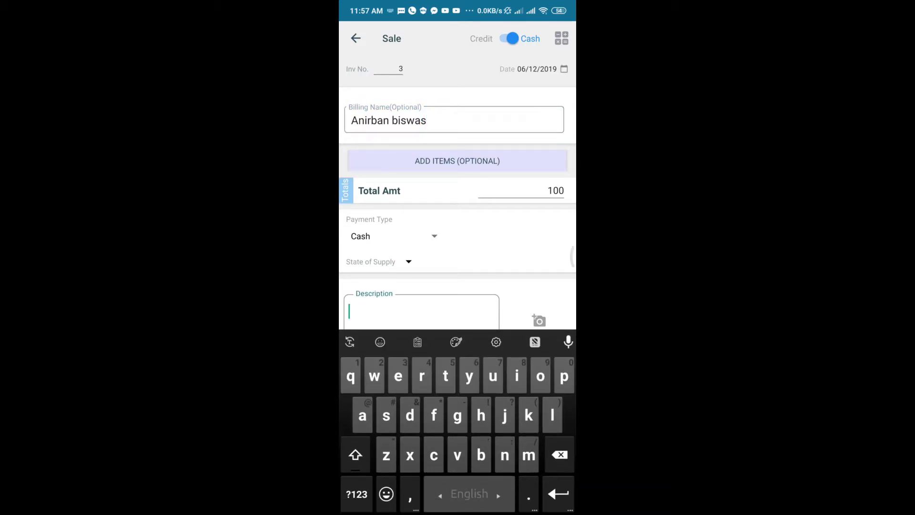
type("phone ")
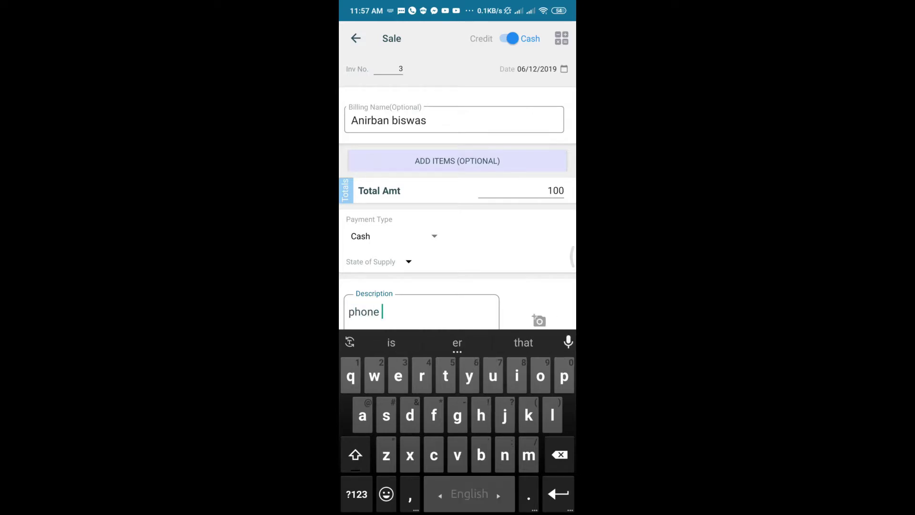
type("cover")
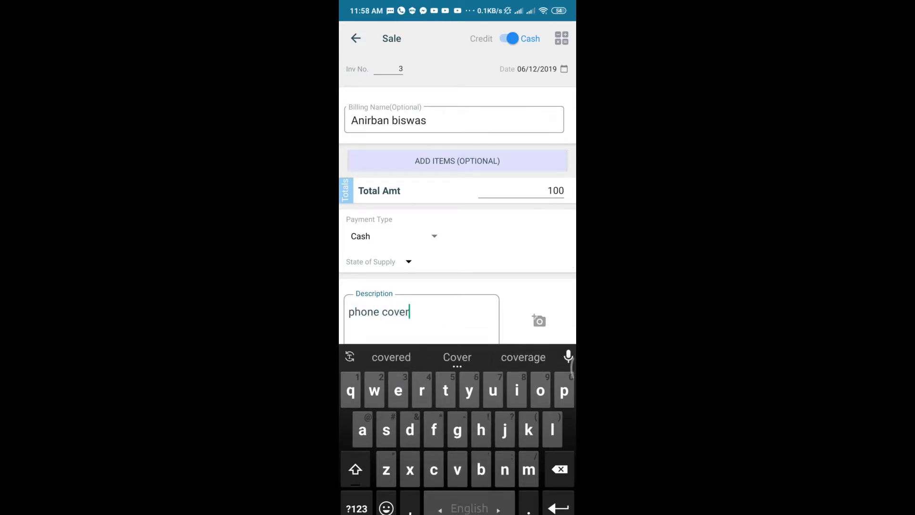
Describe the sale as 'phone cover' and attach a photo chosen from the gallery
left_click(538, 320)
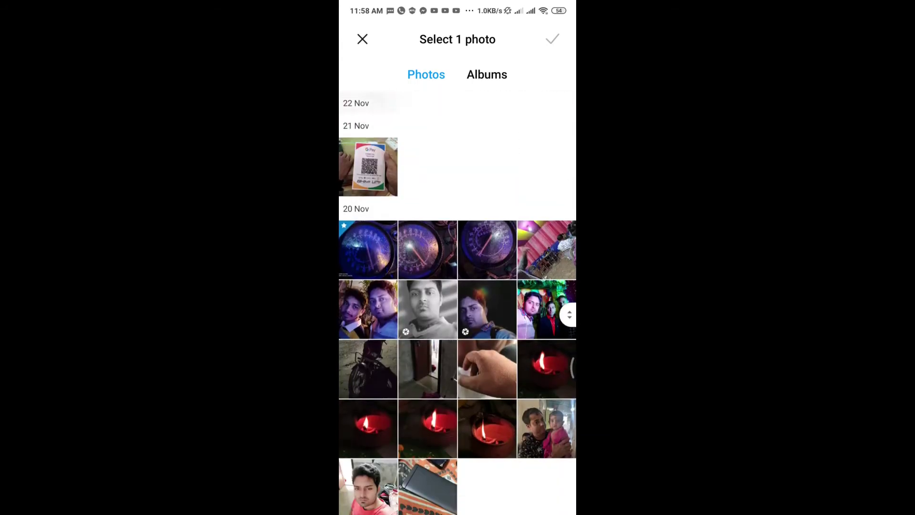
scroll(457, 323, "down", 5)
scroll(457, 322, "down", 3)
left_click(549, 170)
left_click(559, 38)
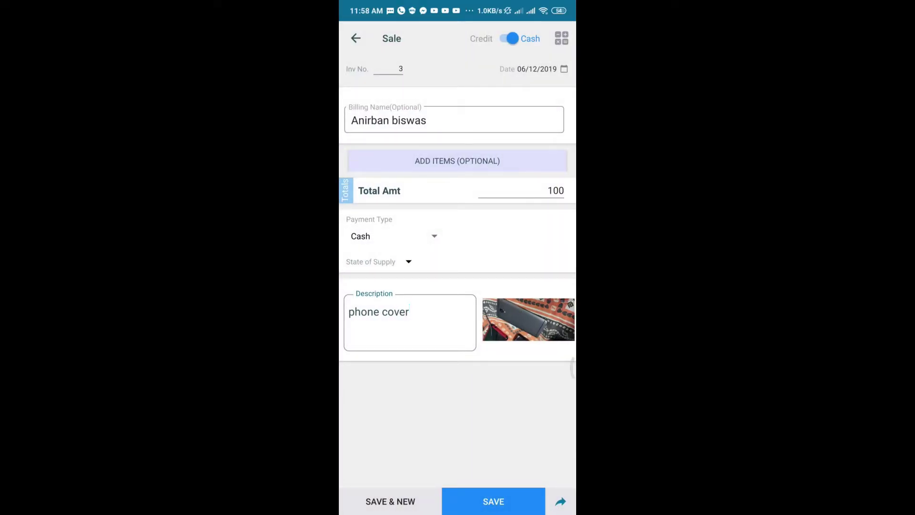
Save invoice 3, then zoom and pan around its invoice preview
left_click(494, 501)
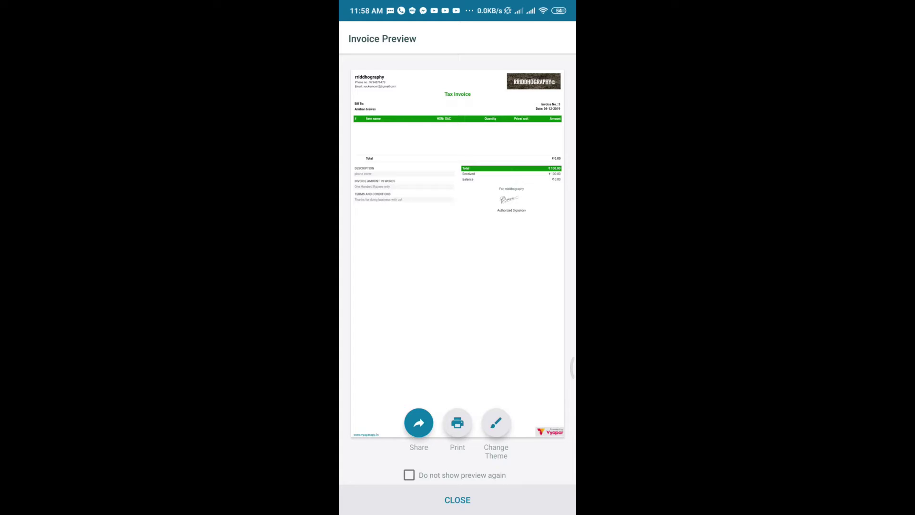
double_click(458, 179)
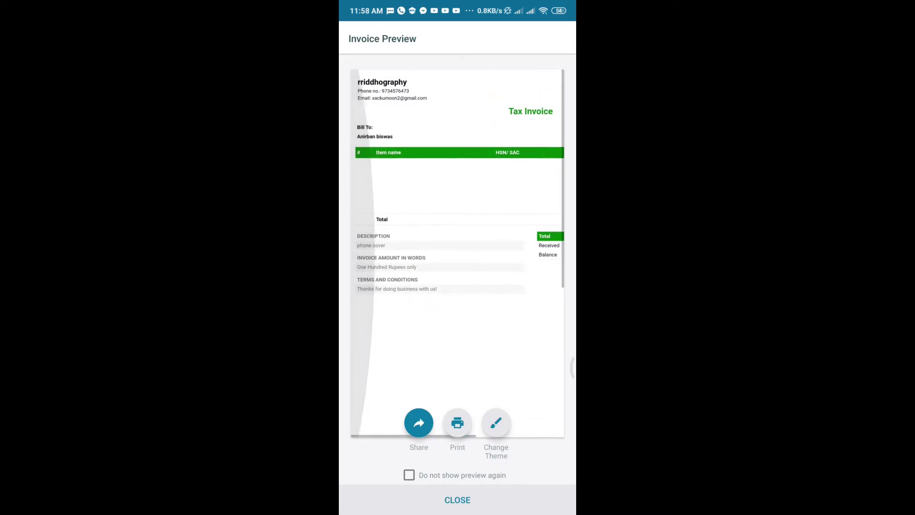
double_click(457, 215)
left_click_drag(500, 214, 458, 214)
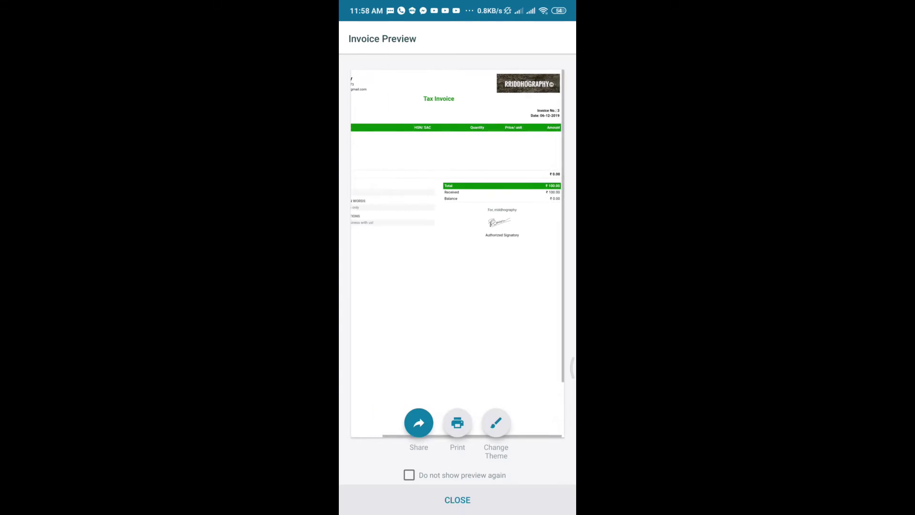
double_click(457, 214)
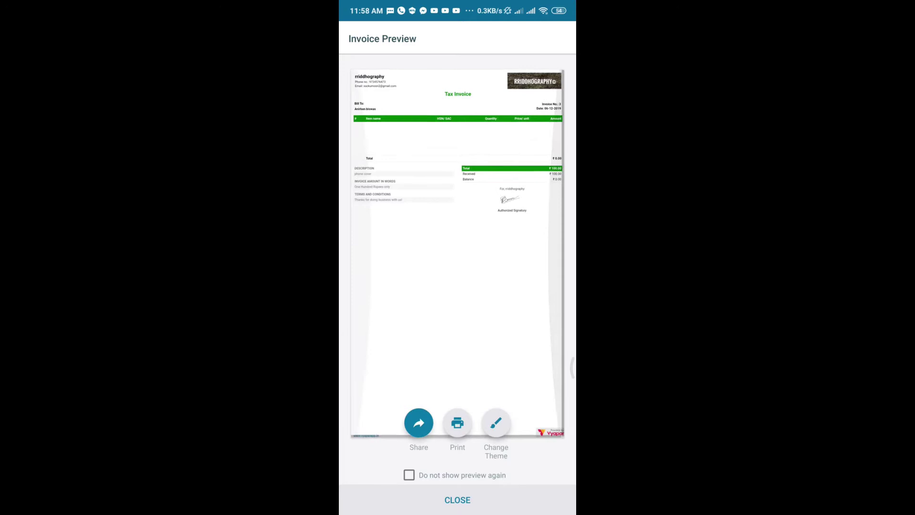
left_click_drag(457, 250, 458, 178)
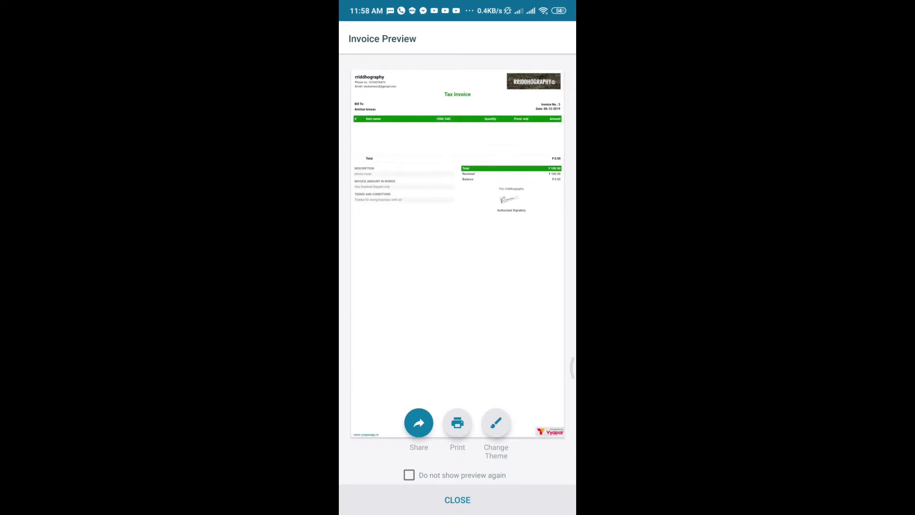
left_click_drag(458, 251, 458, 178)
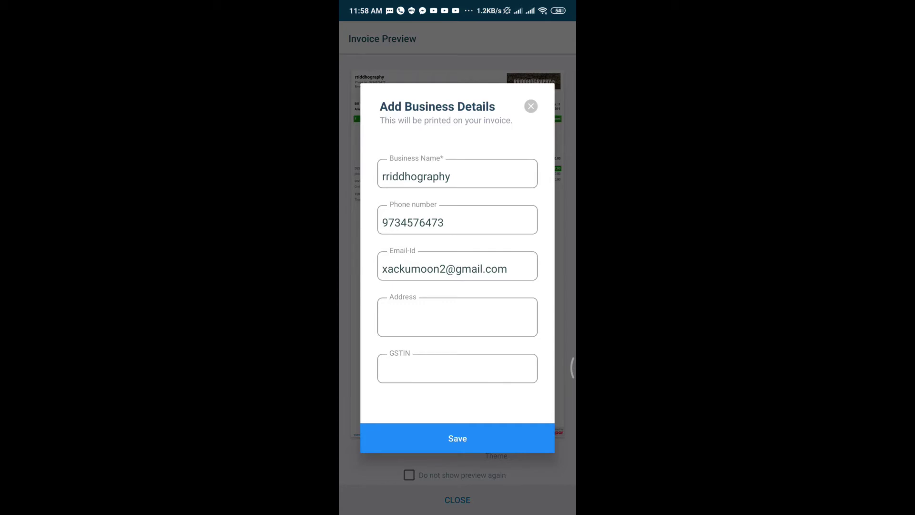
Check the business name, then dismiss the business details prompt and the photo chooser
left_click(457, 176)
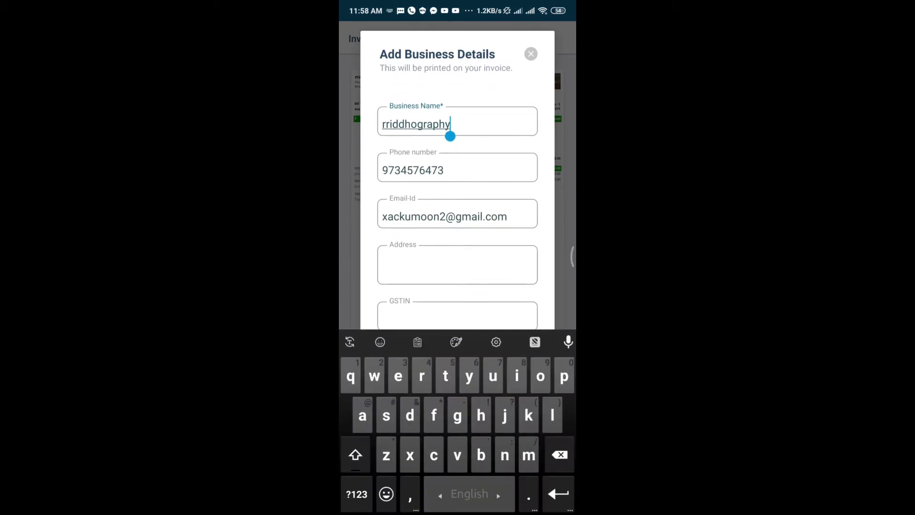
left_click_drag(450, 136, 446, 136)
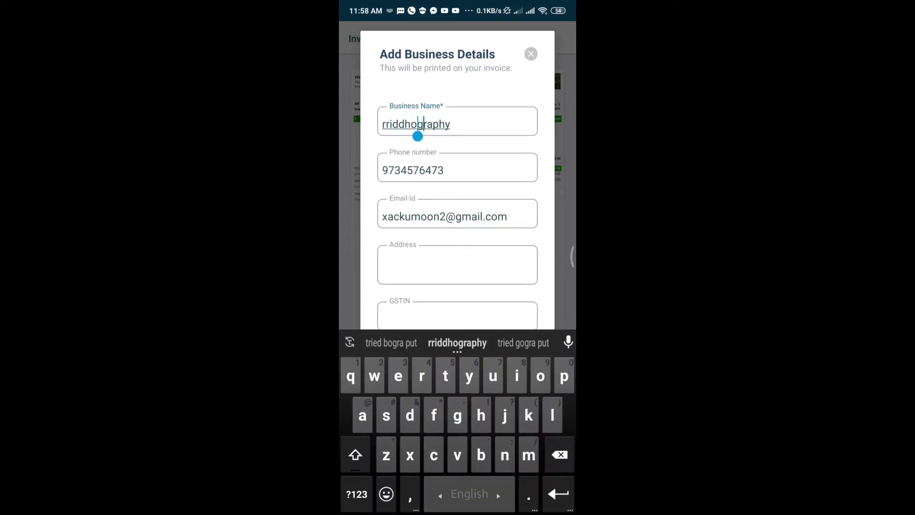
left_click(457, 124)
key("Escape")
left_click(458, 439)
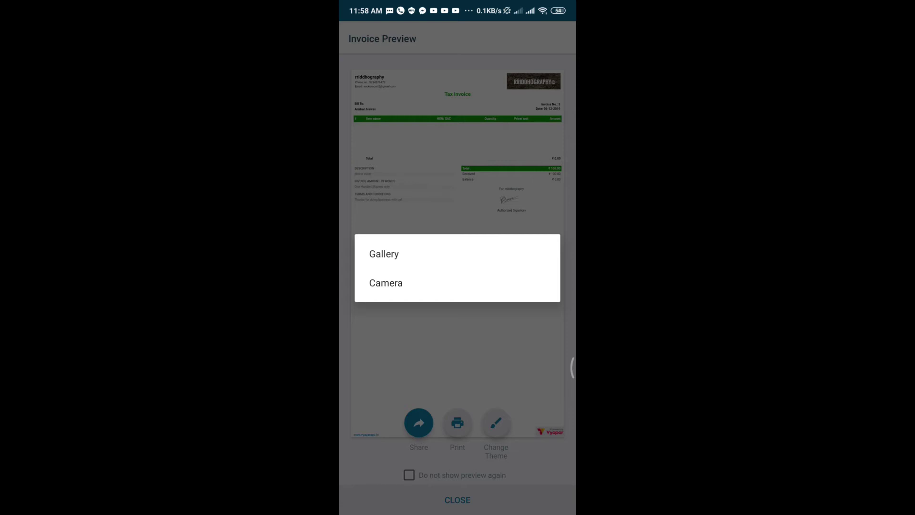
key("Escape")
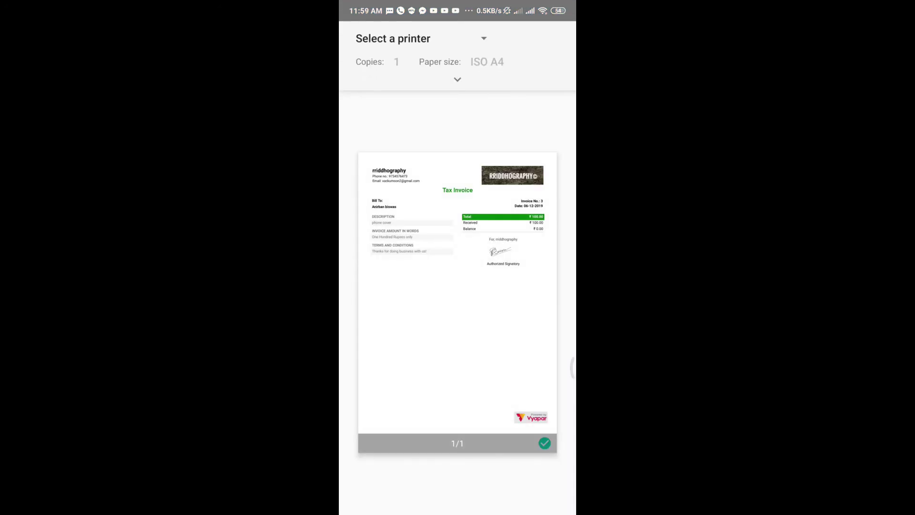
Save the invoice as a PDF in Downloads and return to the parties list
left_click(420, 39)
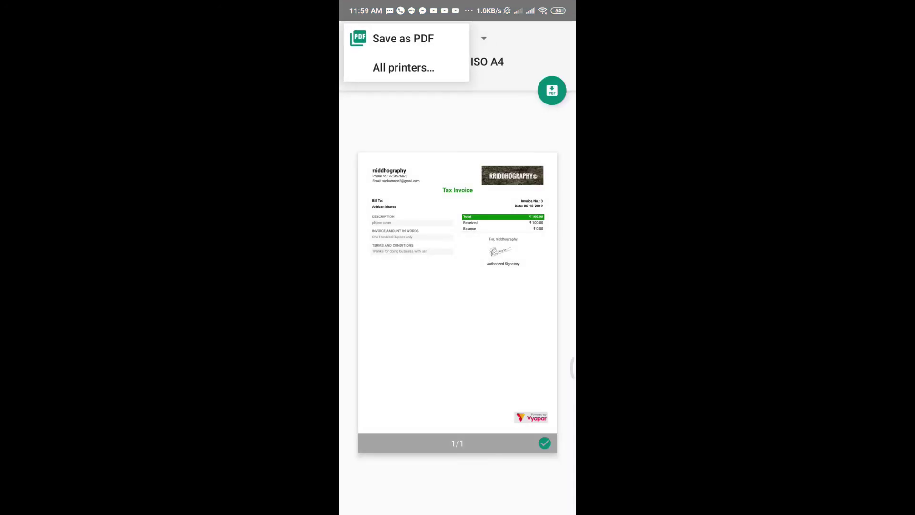
left_click(402, 39)
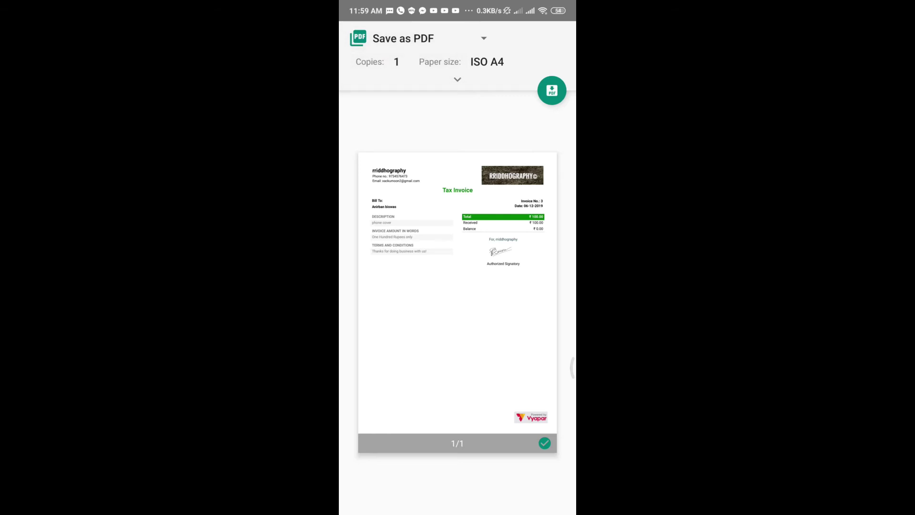
left_click(551, 90)
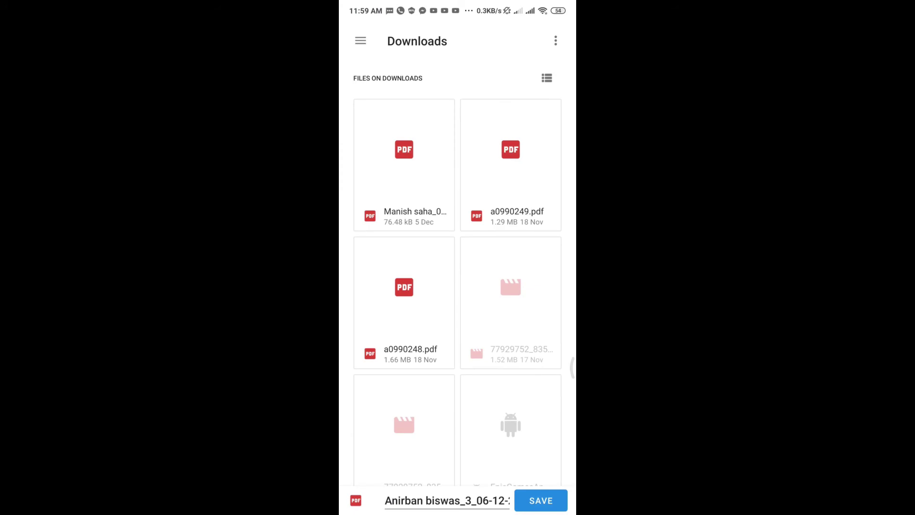
left_click(540, 500)
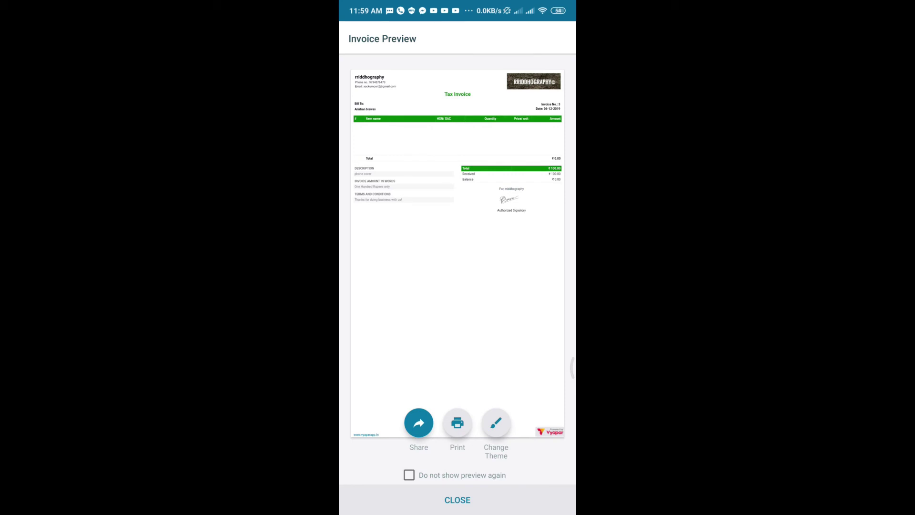
left_click_drag(340, 315, 400, 315)
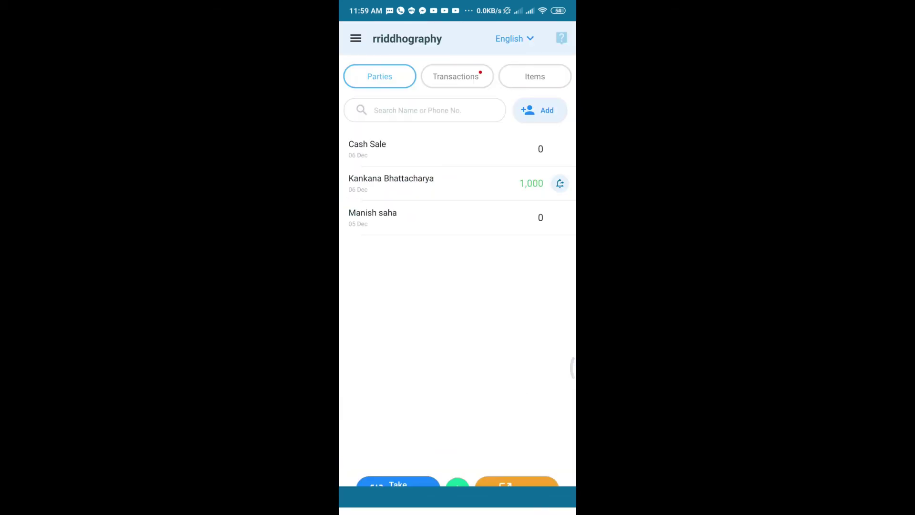